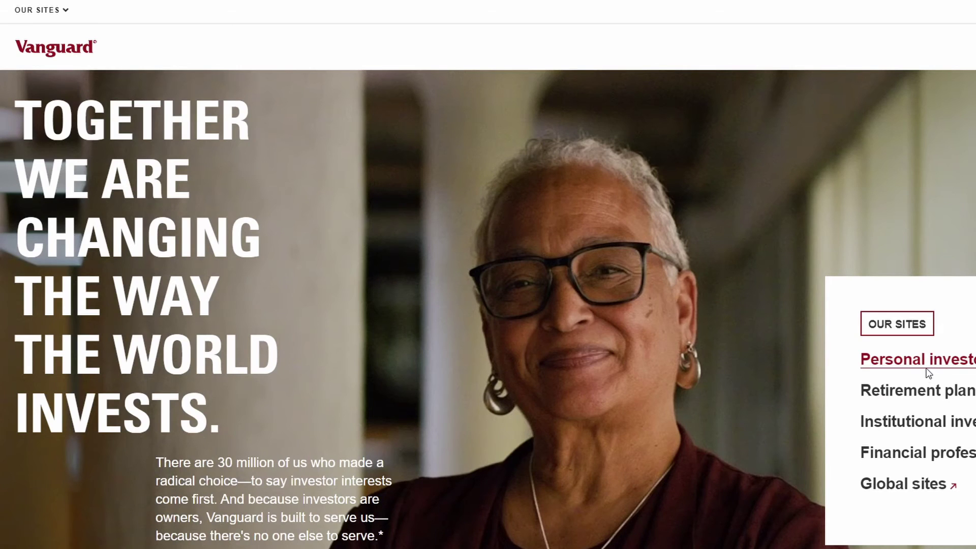
Enter the Vanguard personal investors site and begin opening an account
click(927, 375)
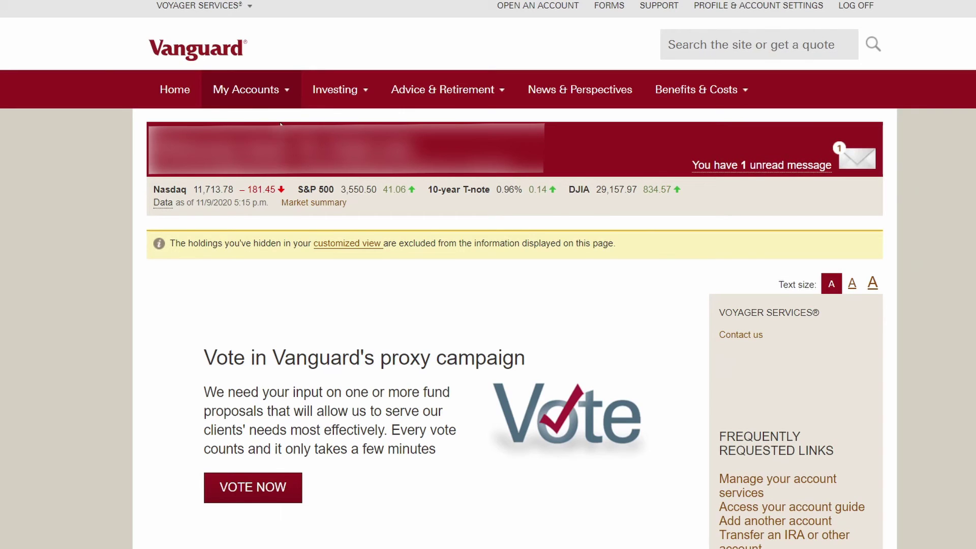
click(272, 100)
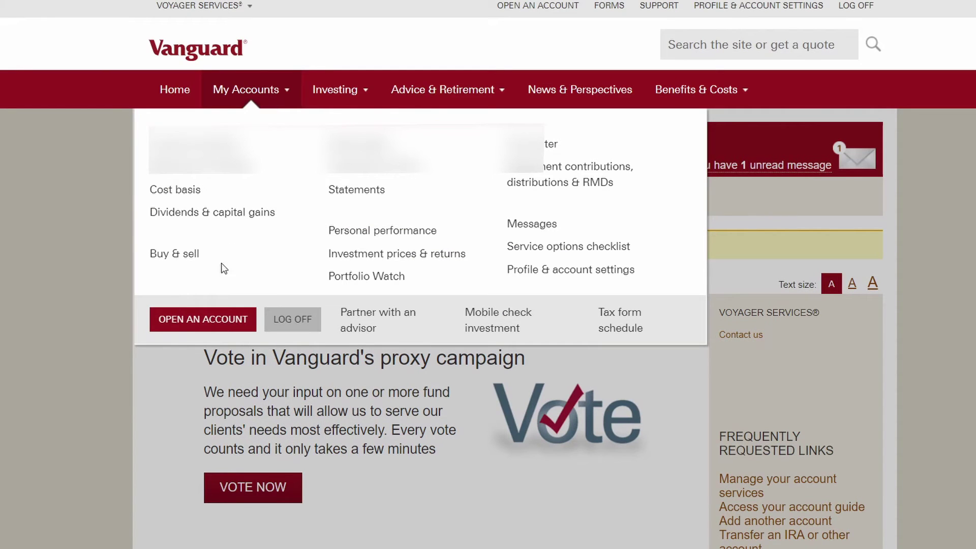
click(206, 319)
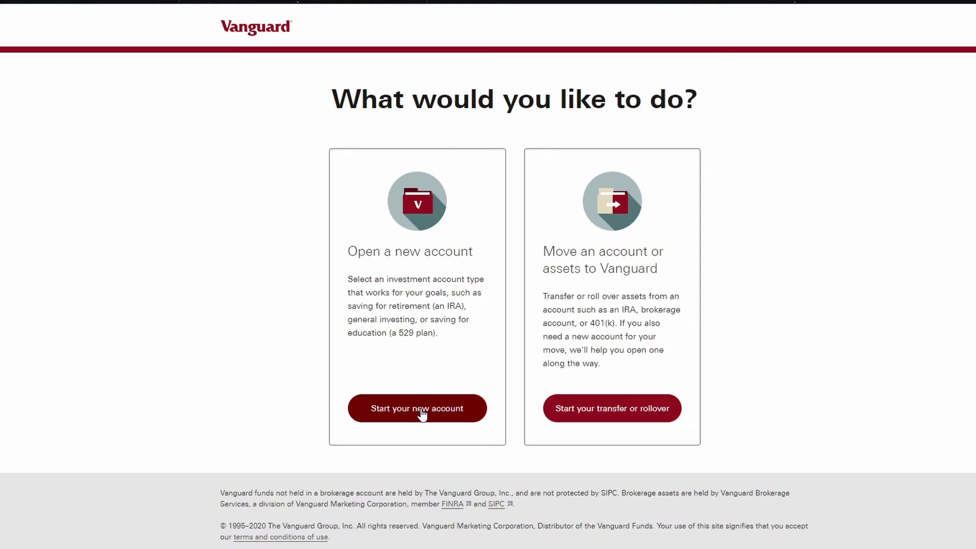
Start a new account funded by electronic bank transfer or another Vanguard account, and proceed to the online application
drag(347, 252, 485, 261)
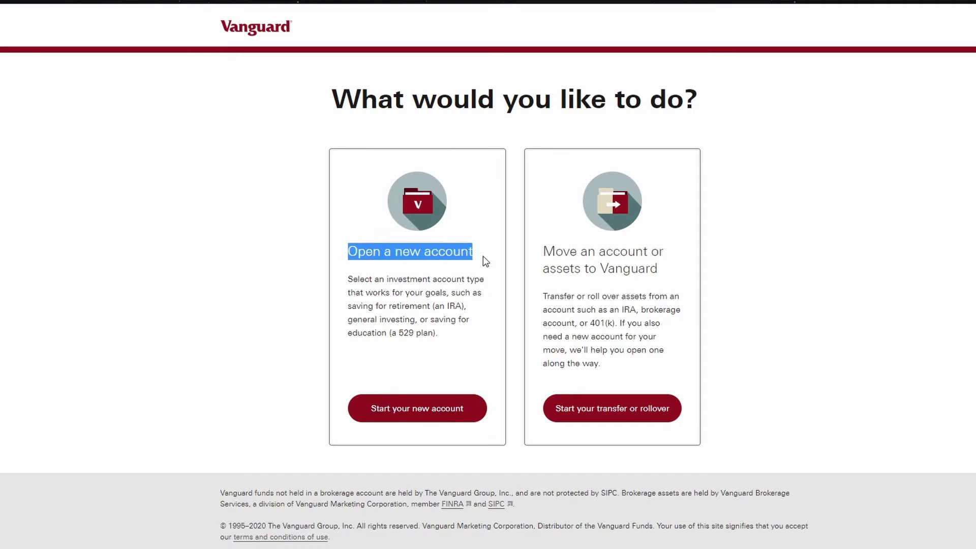
click(402, 416)
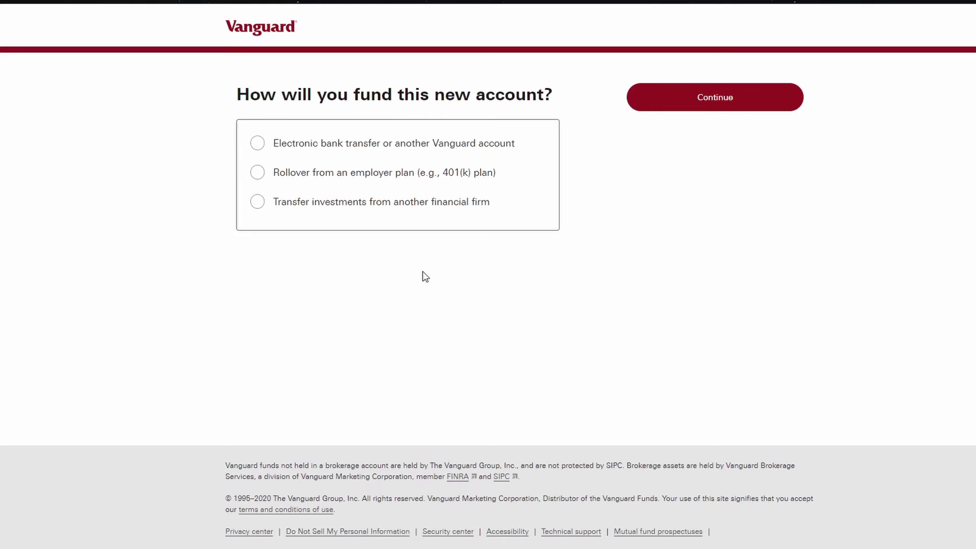
click(257, 146)
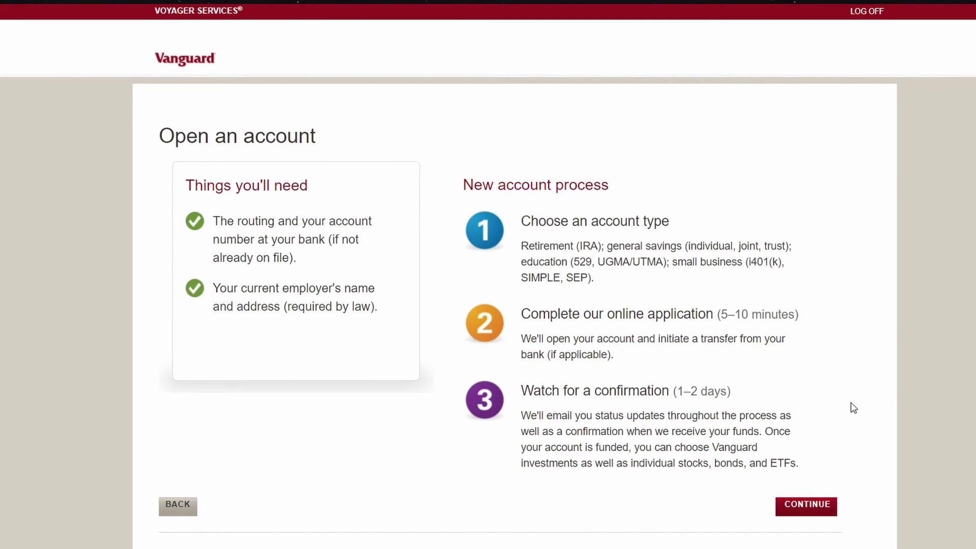
click(807, 505)
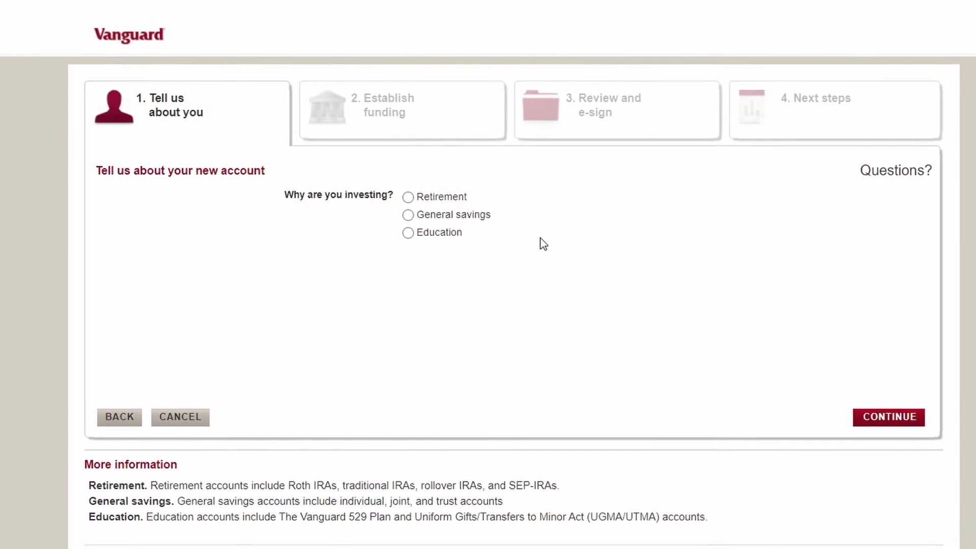
Review the retirement and general savings account types, choose Education with The Vanguard 529 College Savings Plan, and continue
click(435, 194)
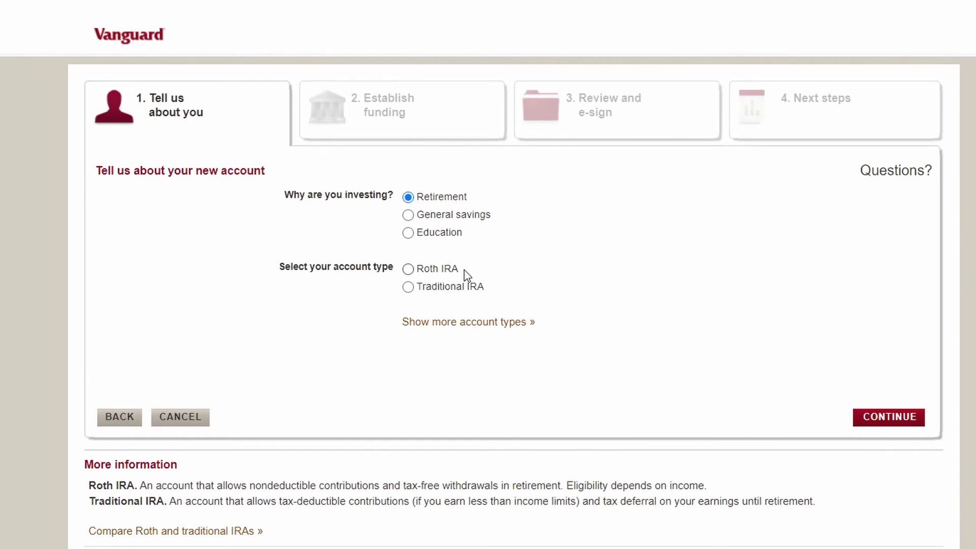
click(456, 216)
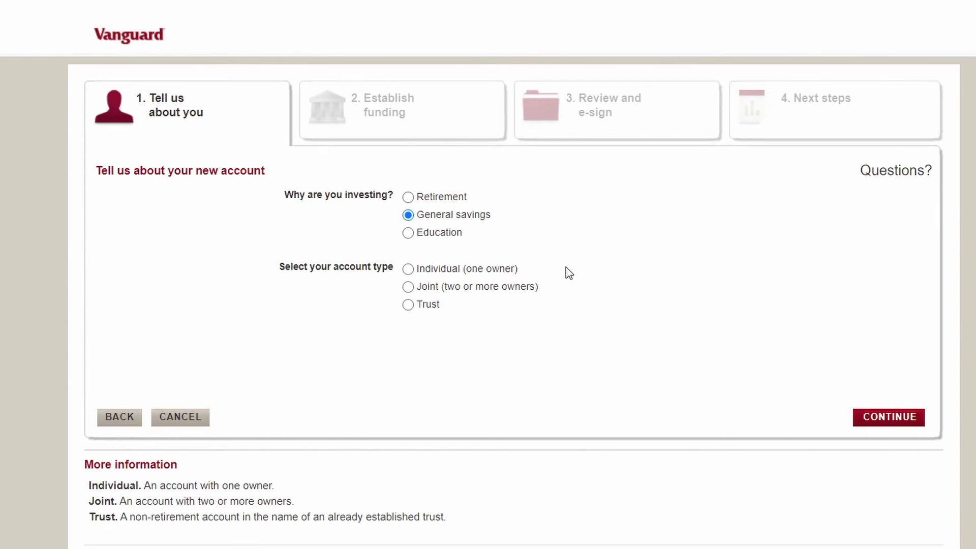
click(450, 242)
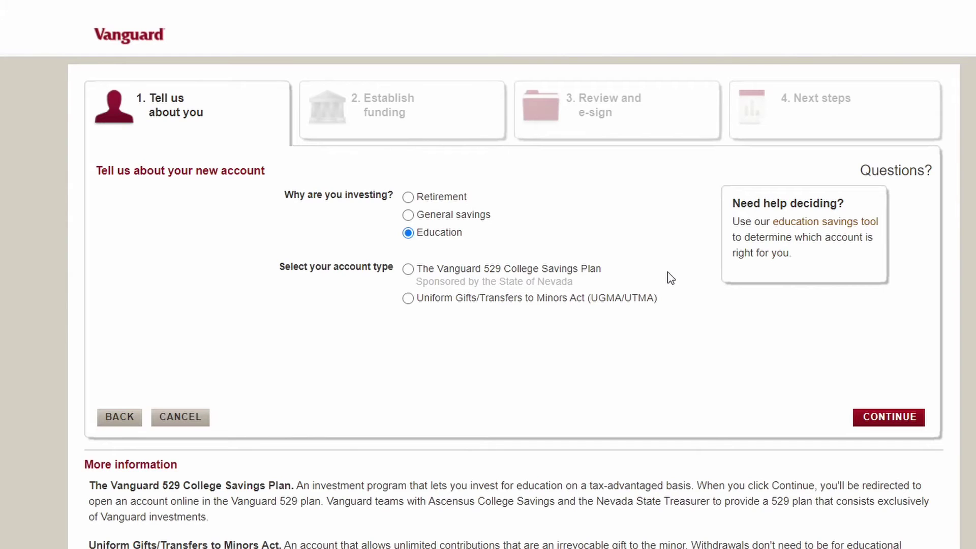
click(408, 270)
click(885, 419)
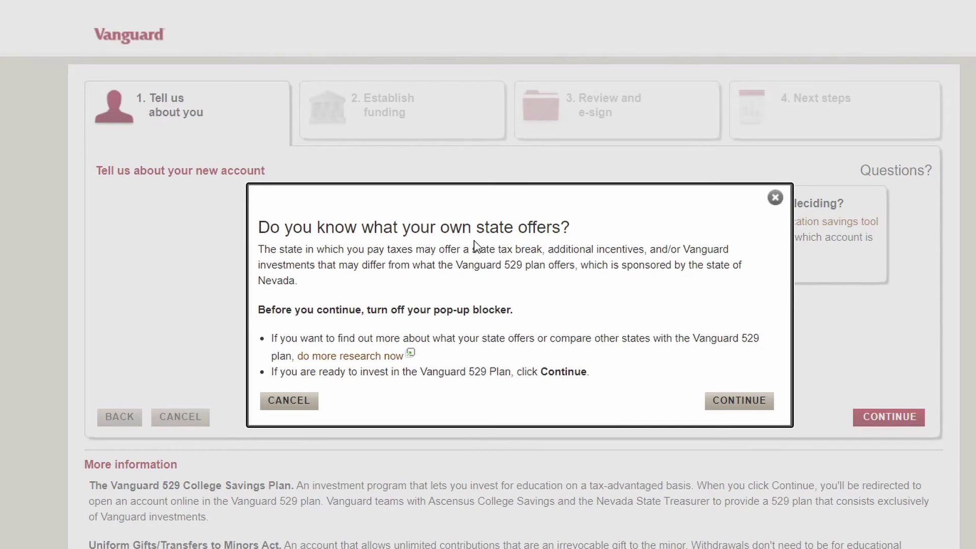
Read the notice about your own state's 529 offers and proceed to the Vanguard 529 plan enrollment
drag(443, 228, 580, 230)
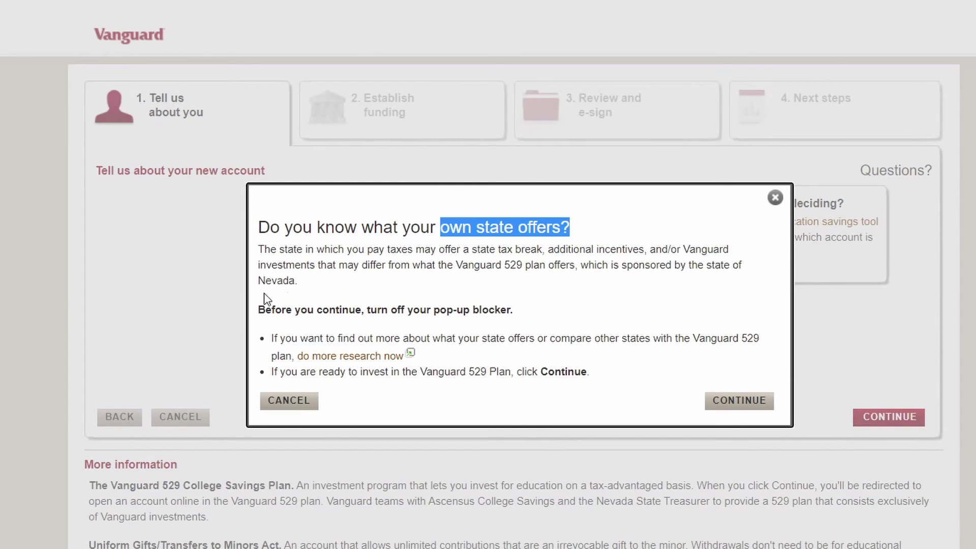
drag(259, 281, 294, 282)
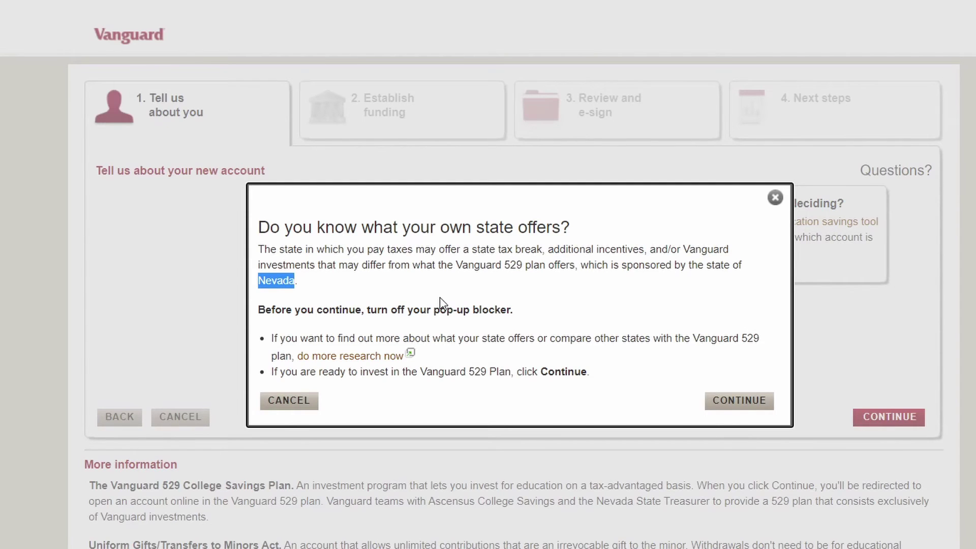
click(405, 297)
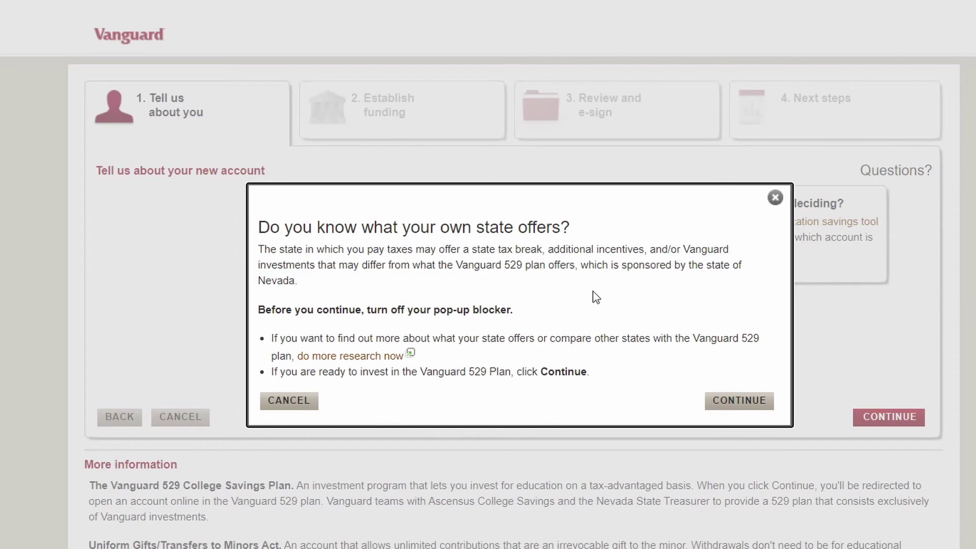
click(729, 404)
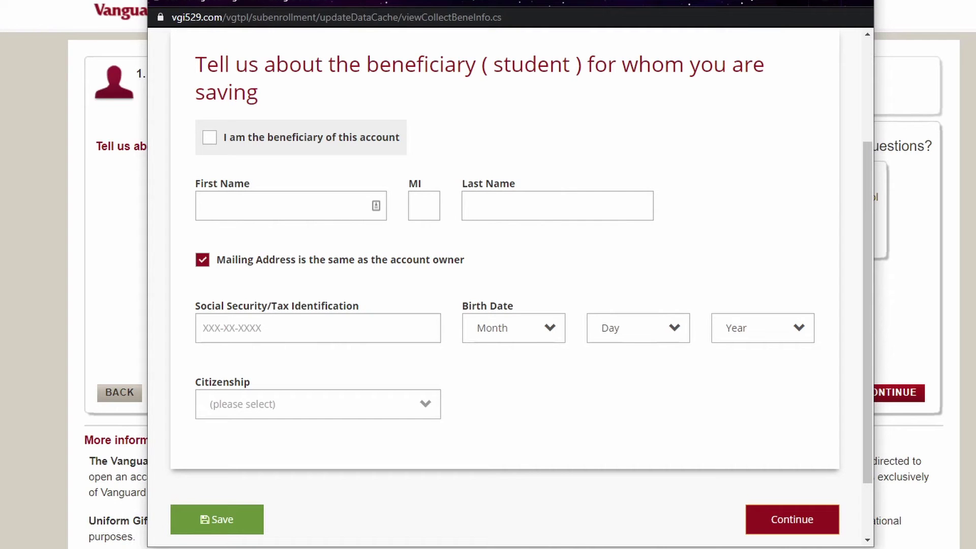
Review the student beneficiary form's fields for name, Social Security/Tax Identification, birth date and citizenship
double_click(432, 65)
click(502, 69)
drag(495, 65, 570, 67)
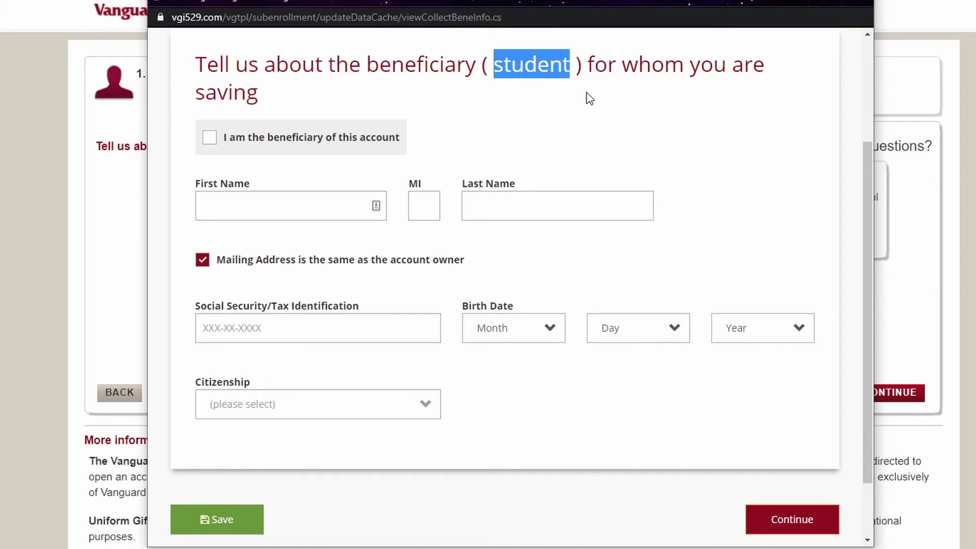
click(289, 213)
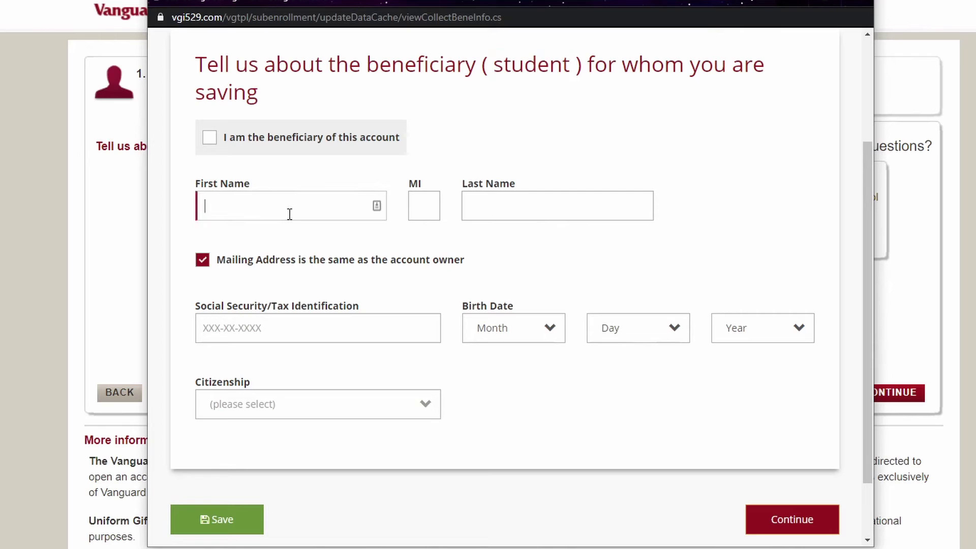
click(420, 205)
click(539, 209)
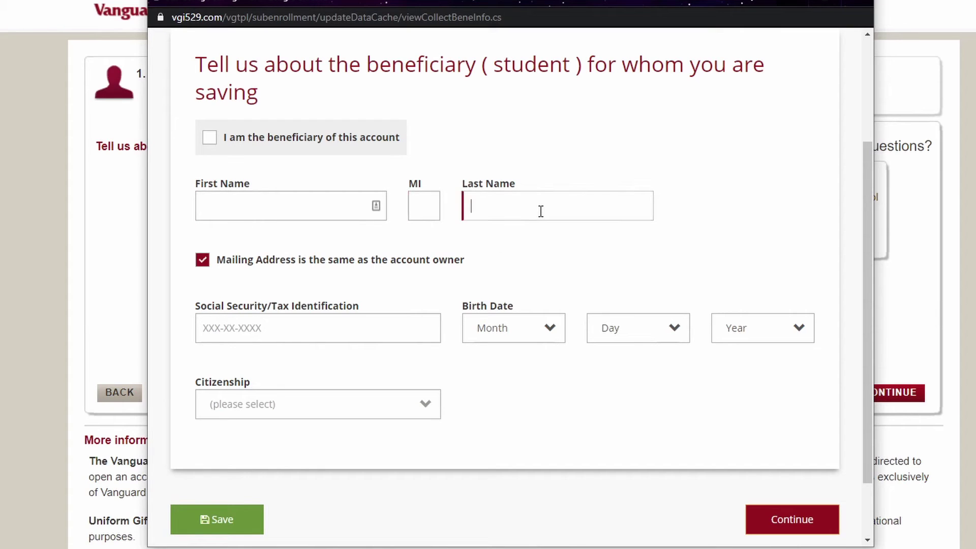
click(354, 334)
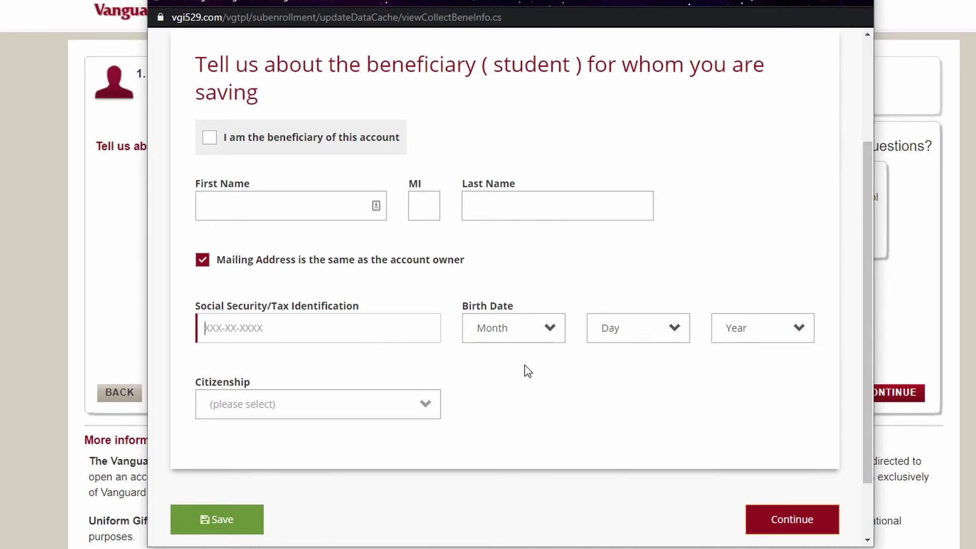
click(524, 338)
click(640, 335)
click(415, 409)
click(415, 409)
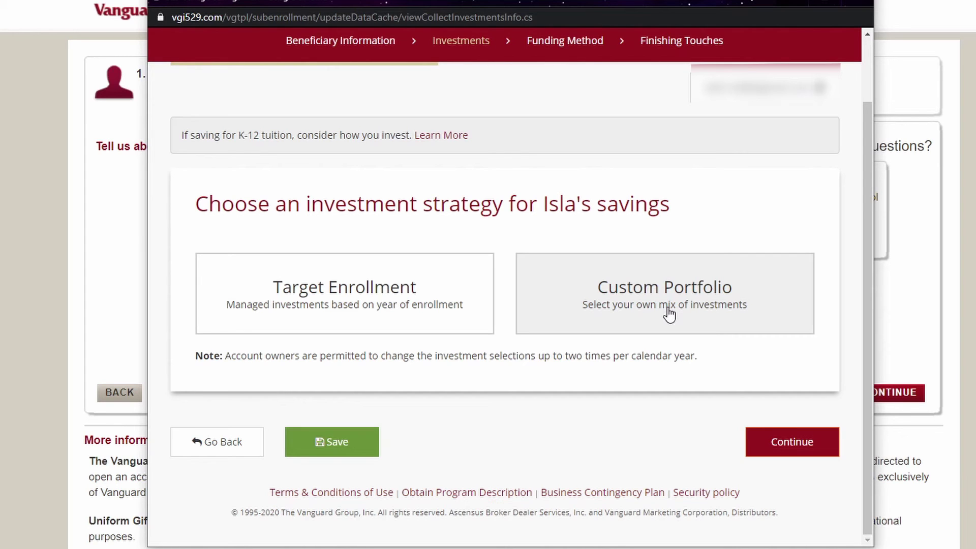
Choose the Target Enrollment investment strategy and select the Vanguard Target Enrollment 2034/2035 Portfolio
click(277, 312)
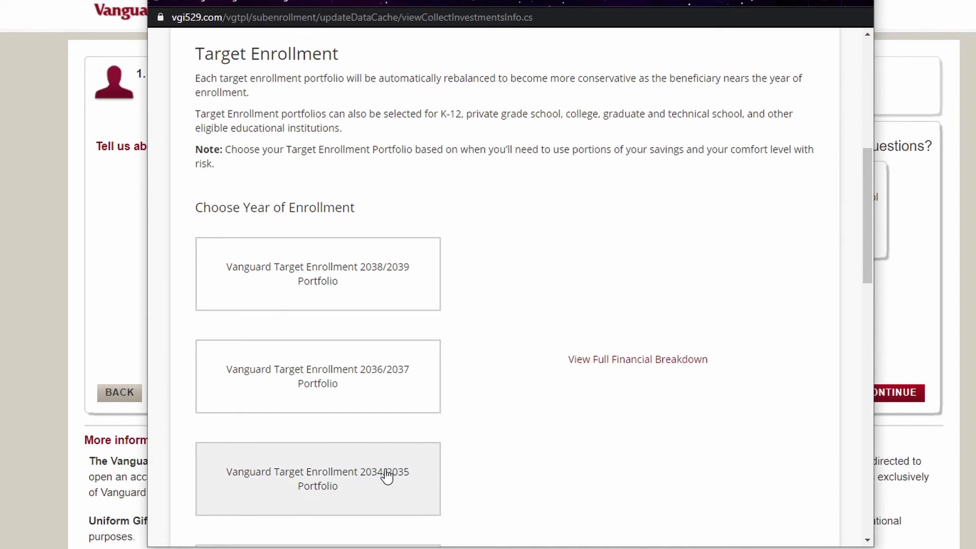
scroll(506, 231, down, 3)
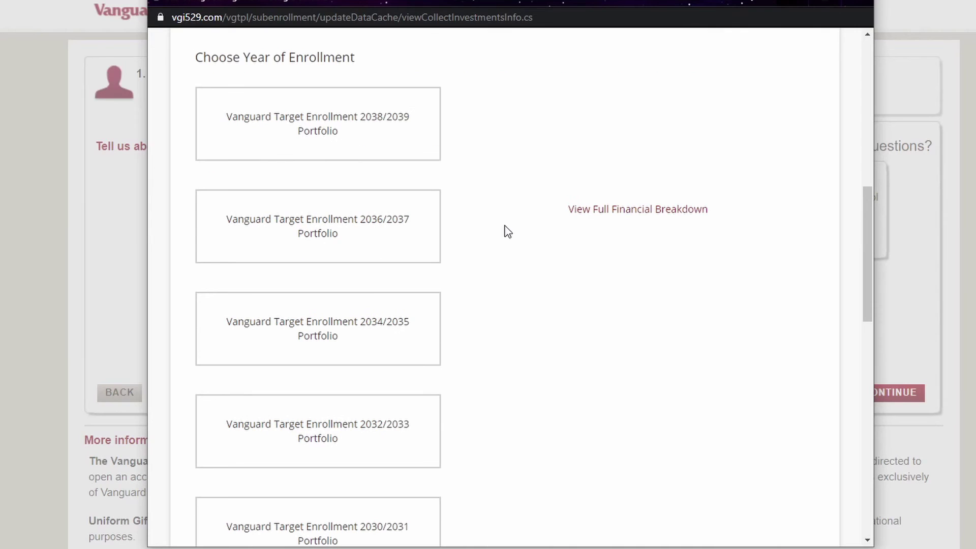
scroll(507, 231, down, 6)
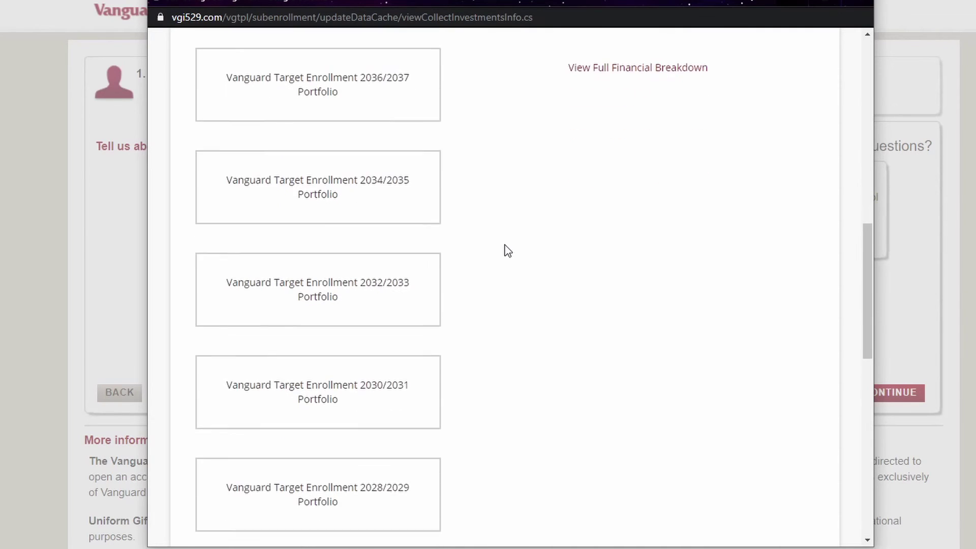
scroll(503, 314, down, 6)
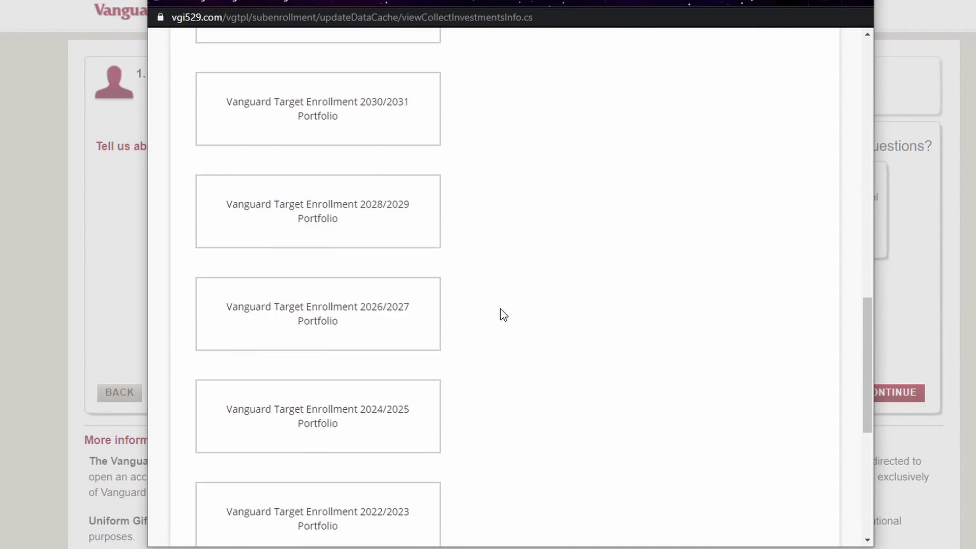
scroll(503, 315, down, 3)
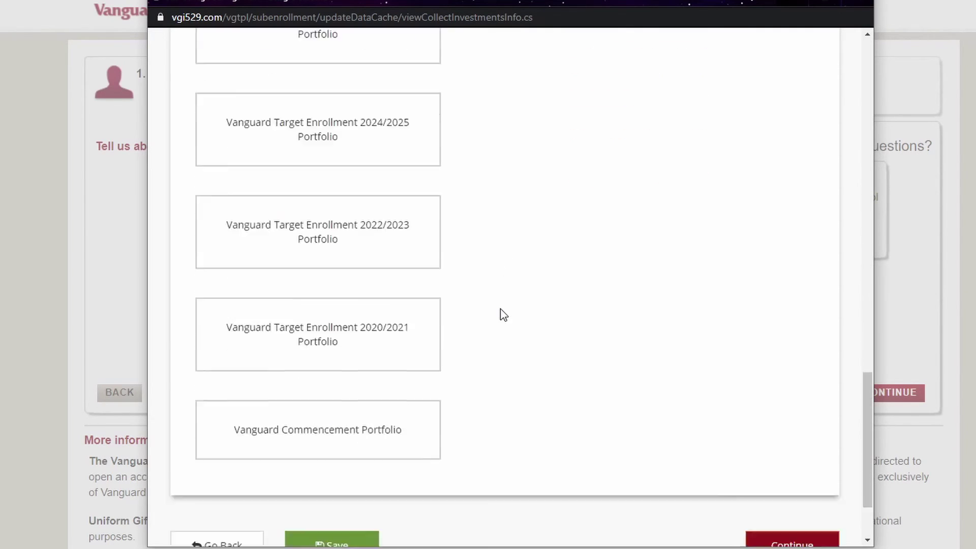
scroll(510, 330, down, 2)
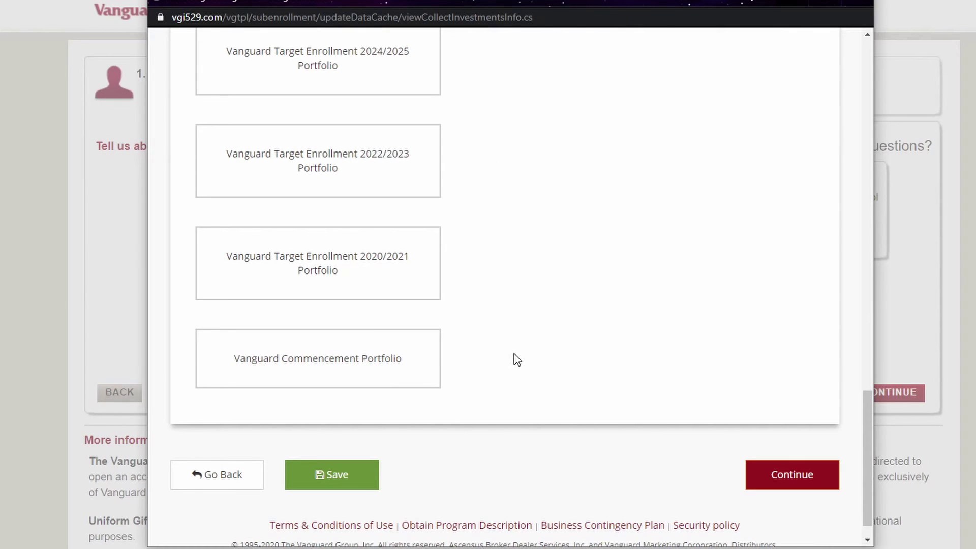
scroll(480, 385, up, 5)
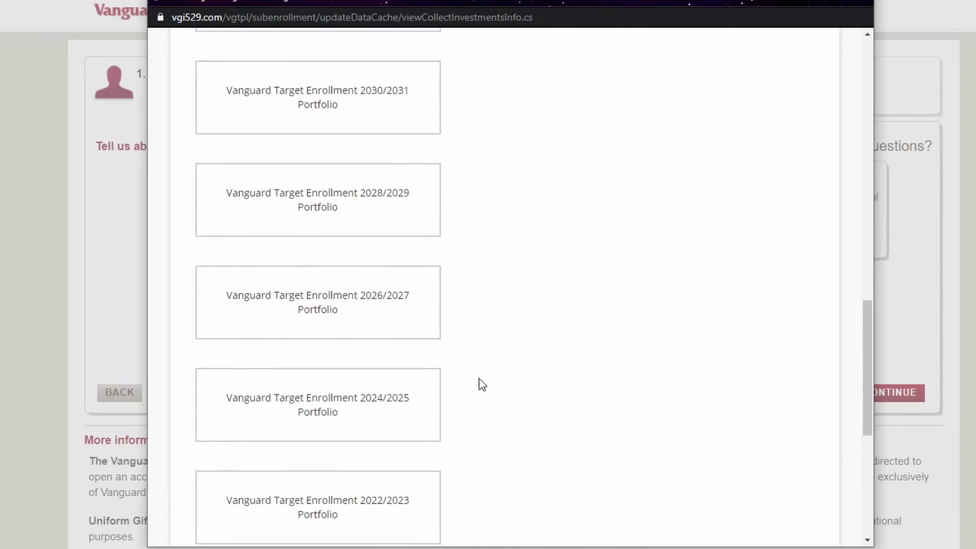
scroll(482, 385, up, 5)
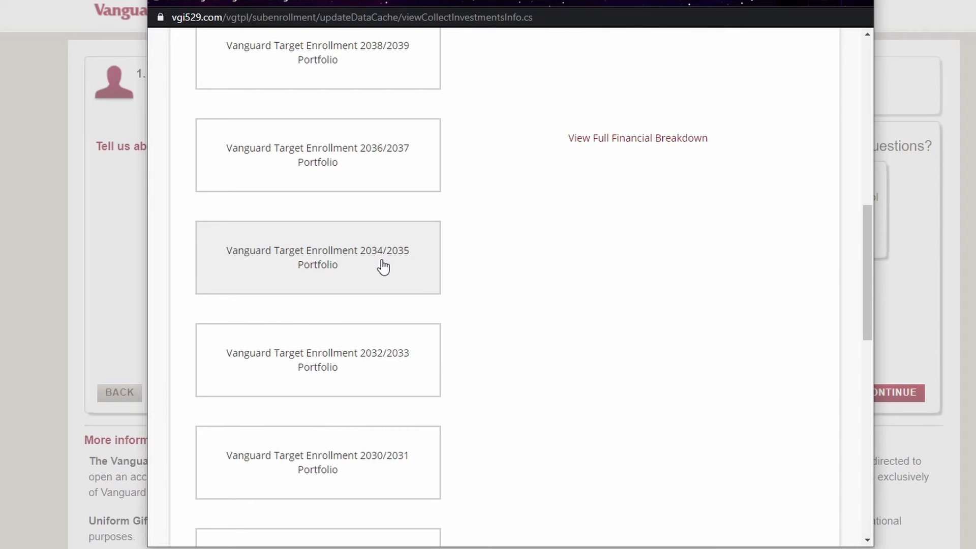
click(383, 265)
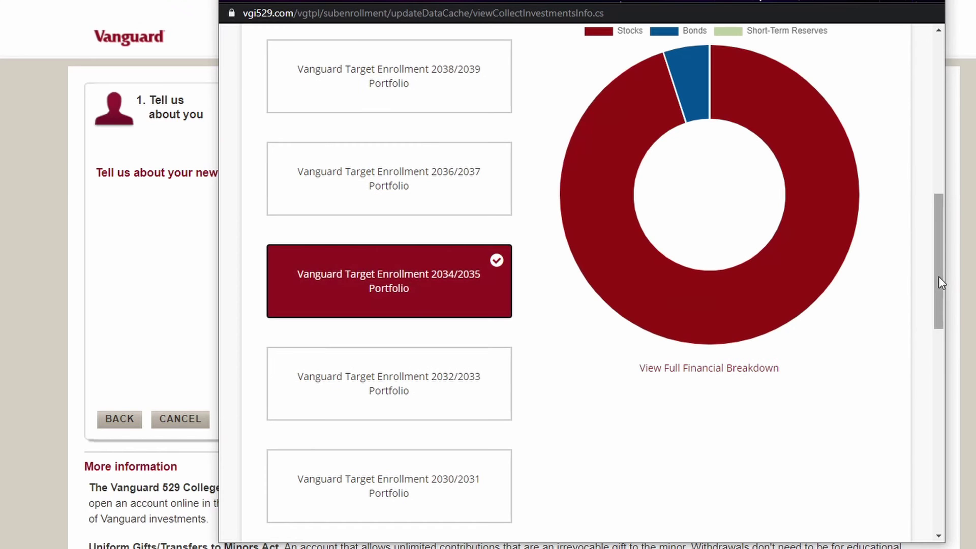
Examine the selected portfolio's stock and bond allocation, and continue to the funding method
scroll(939, 275, up, 1)
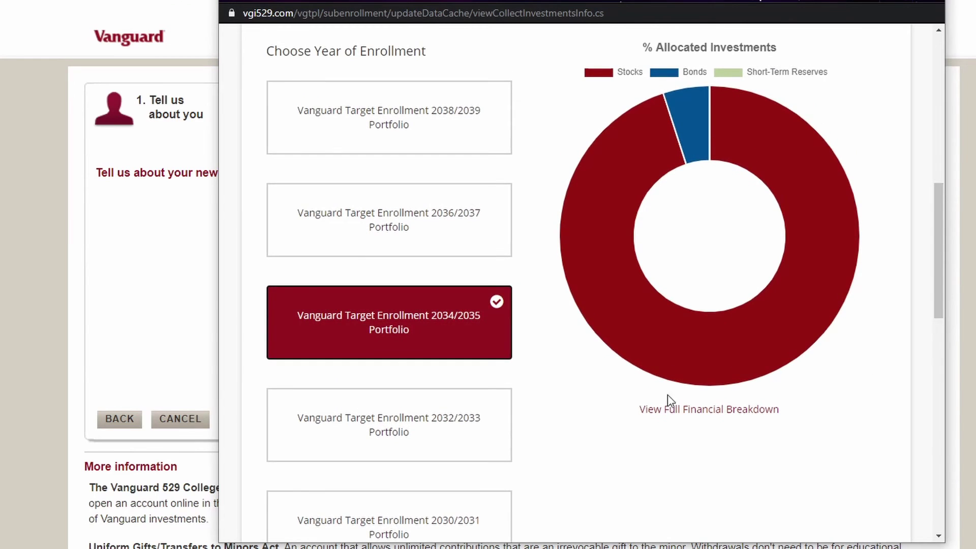
mouse_move(667, 348)
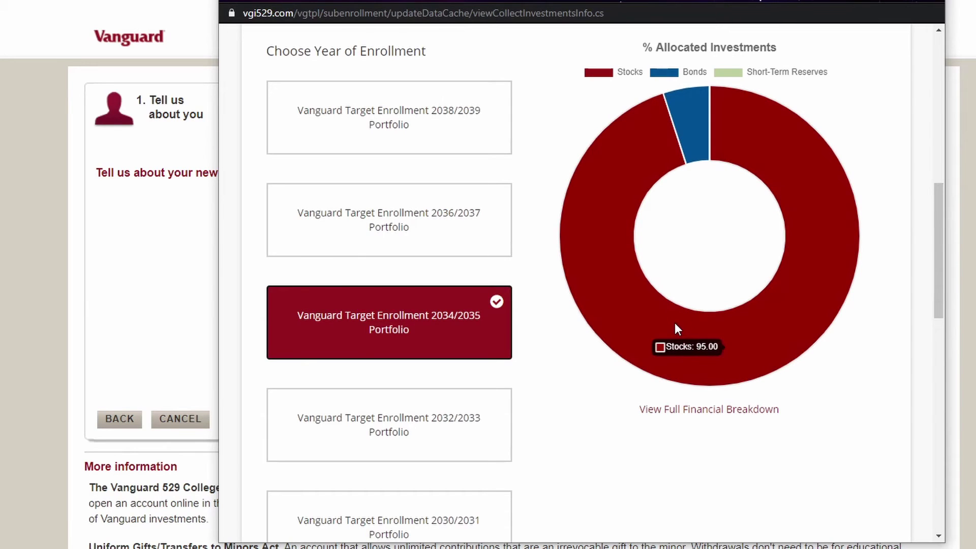
mouse_move(693, 129)
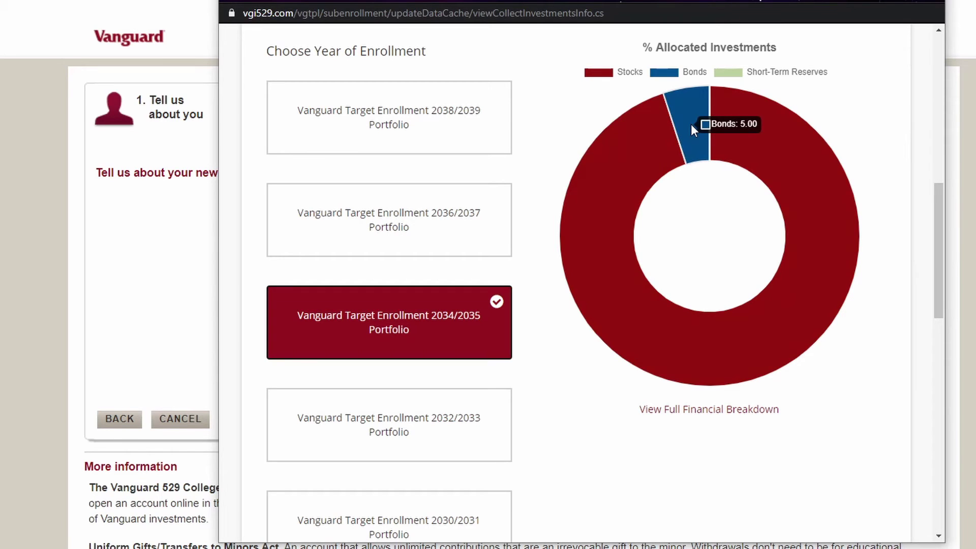
mouse_move(629, 156)
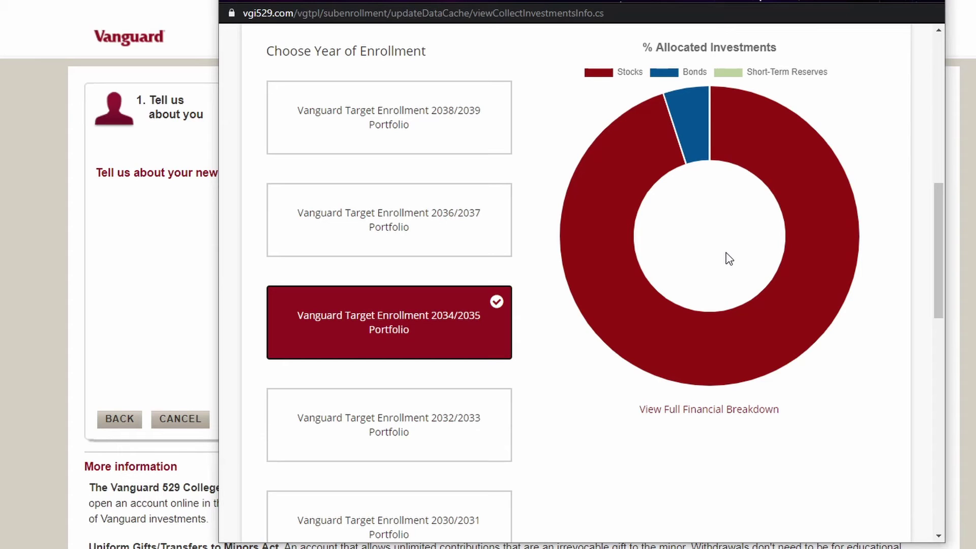
scroll(711, 305, down, 10)
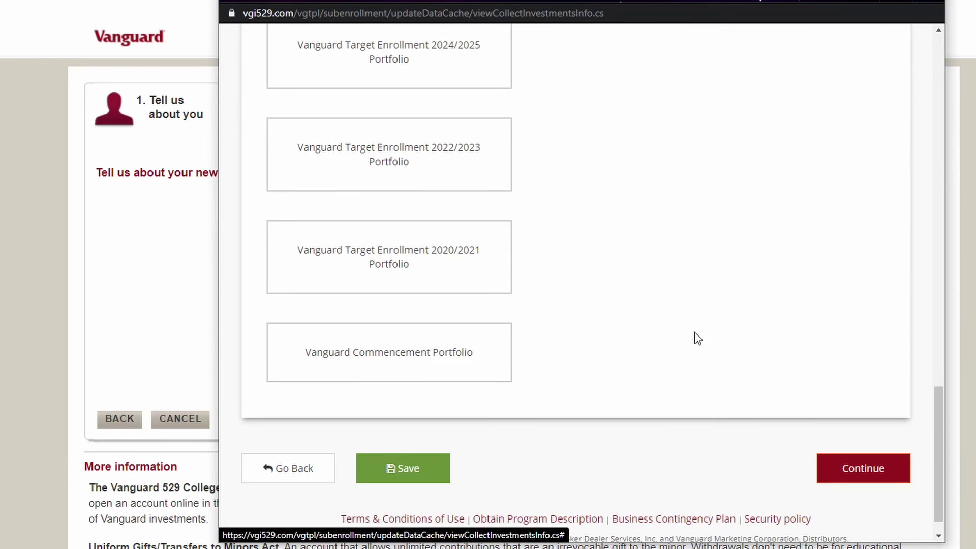
click(879, 472)
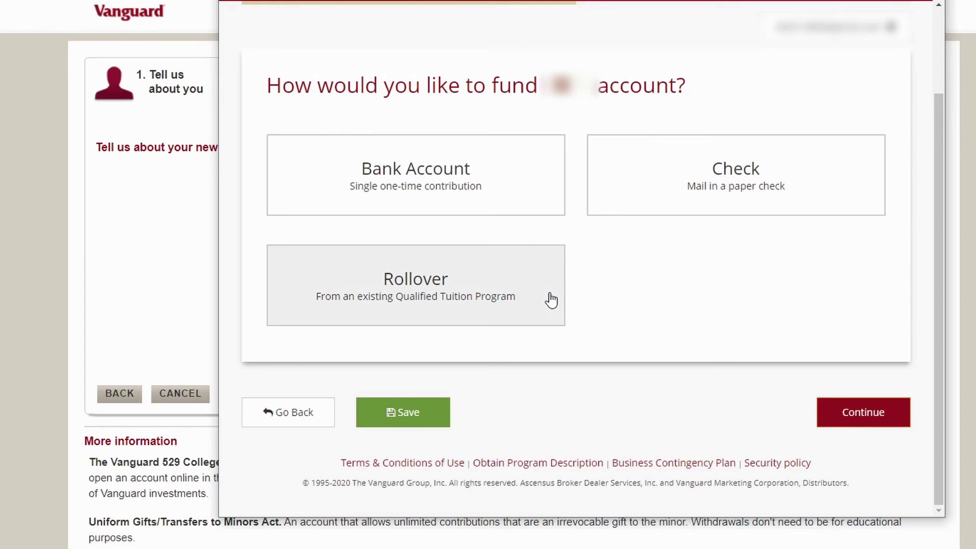
Choose a one-time bank account contribution as the funding method and set the initial contribution amount to $3,000
click(522, 185)
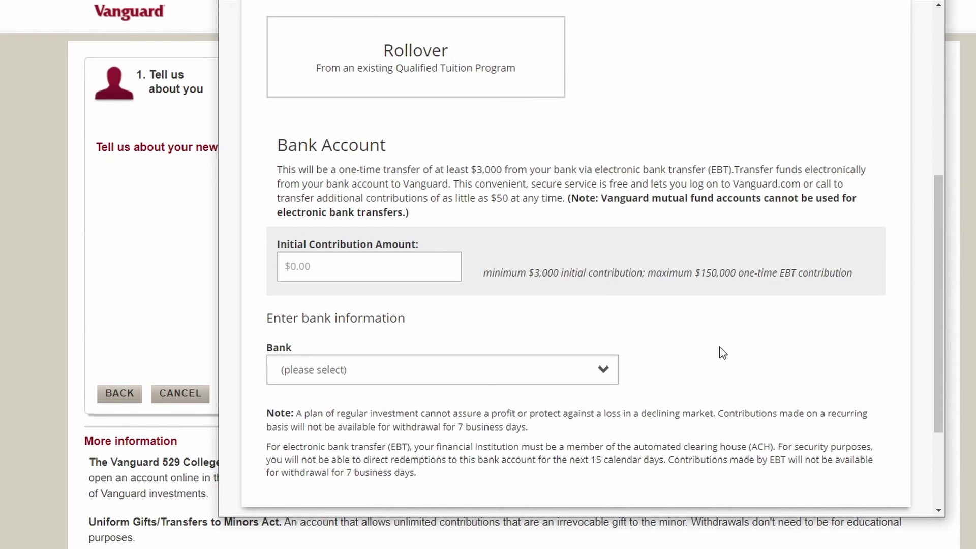
scroll(722, 353, down, 3)
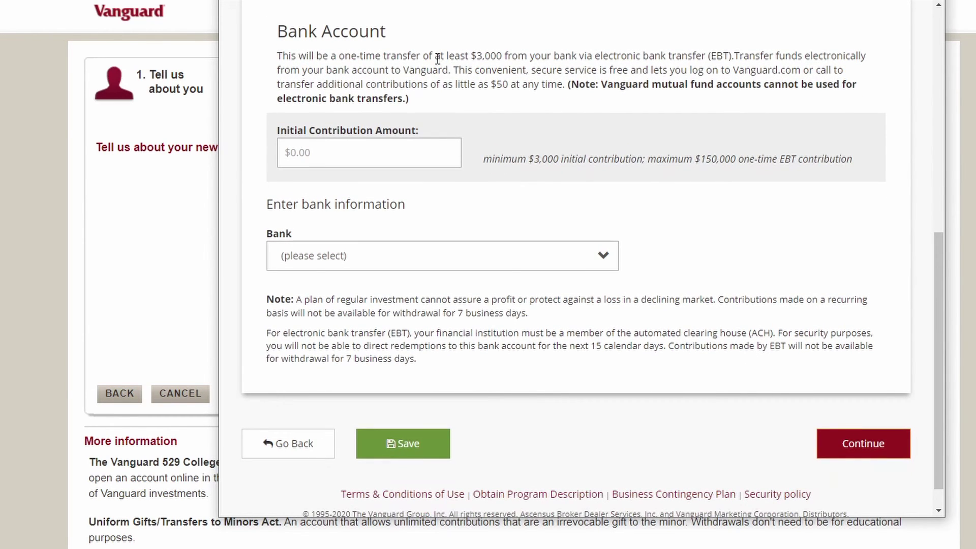
drag(436, 56, 540, 55)
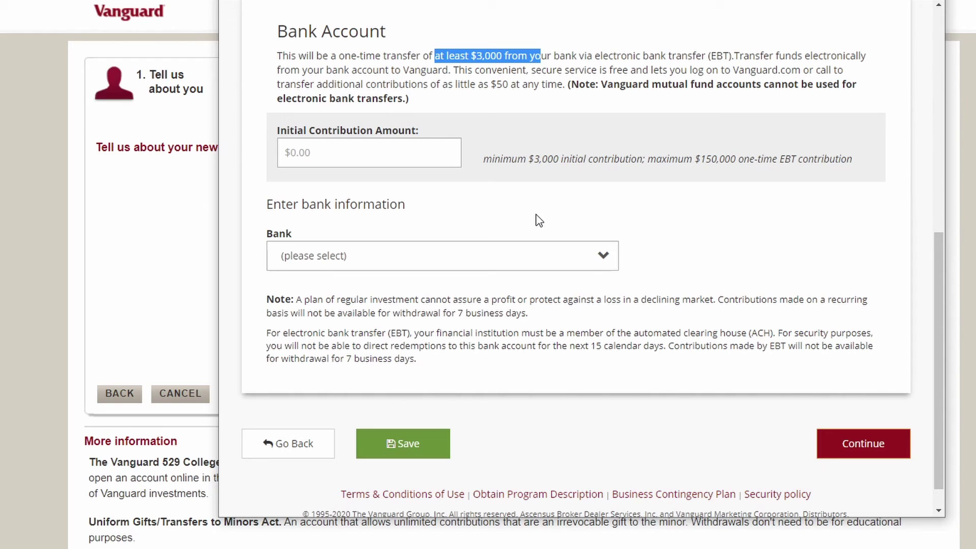
click(356, 149)
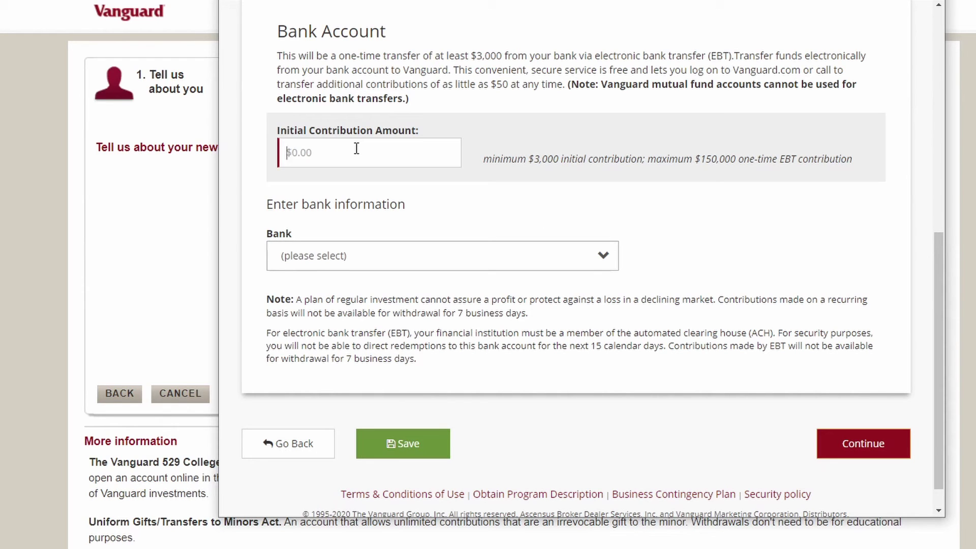
text(3000)
click(741, 244)
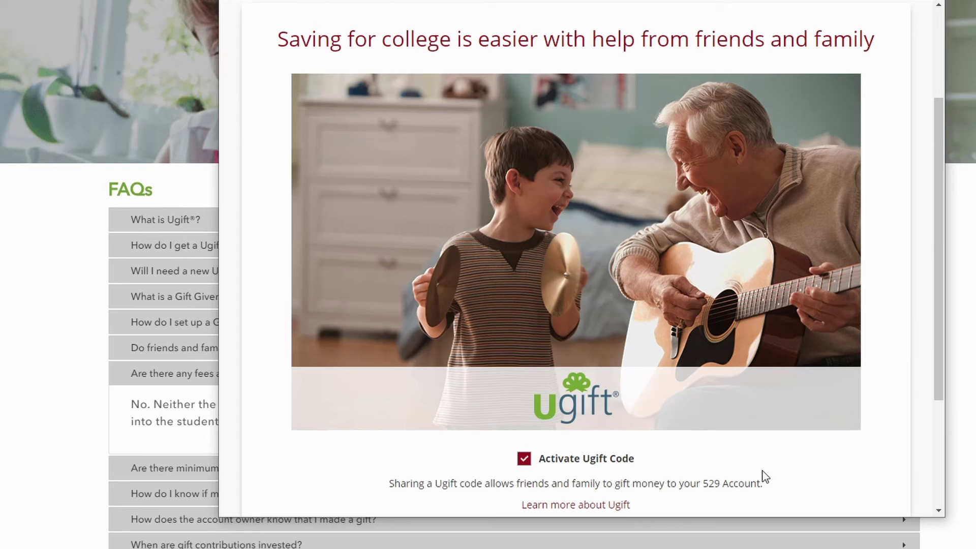
Turn off the Ugift code activation for the account and continue the enrollment
click(524, 464)
scroll(871, 422, down, 3)
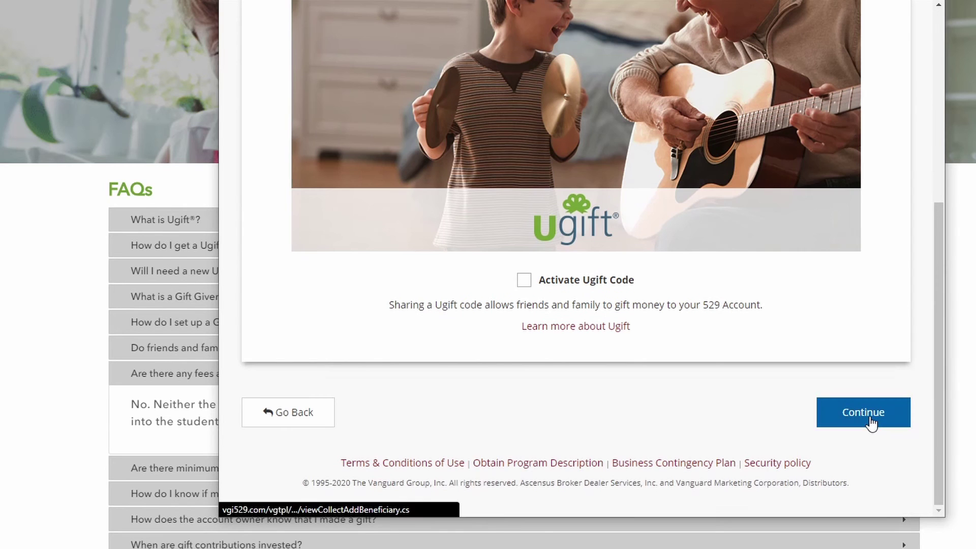
click(871, 422)
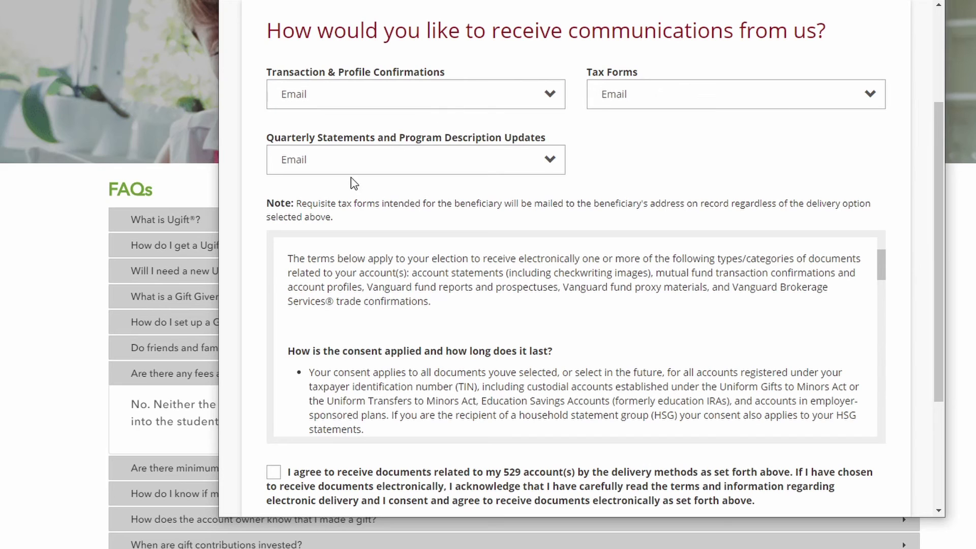
Keep Email as the delivery method for all communications, agree to the electronic delivery terms and continue
click(548, 101)
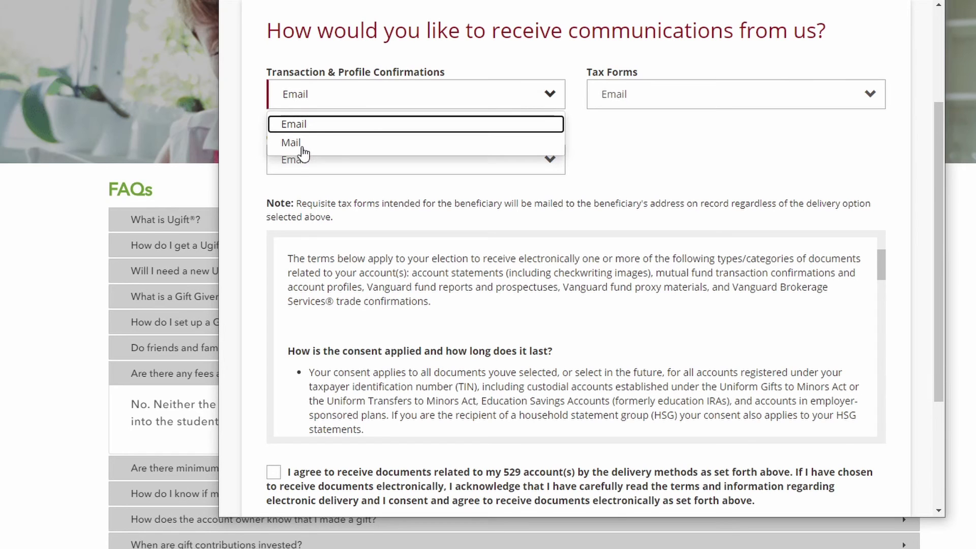
click(810, 140)
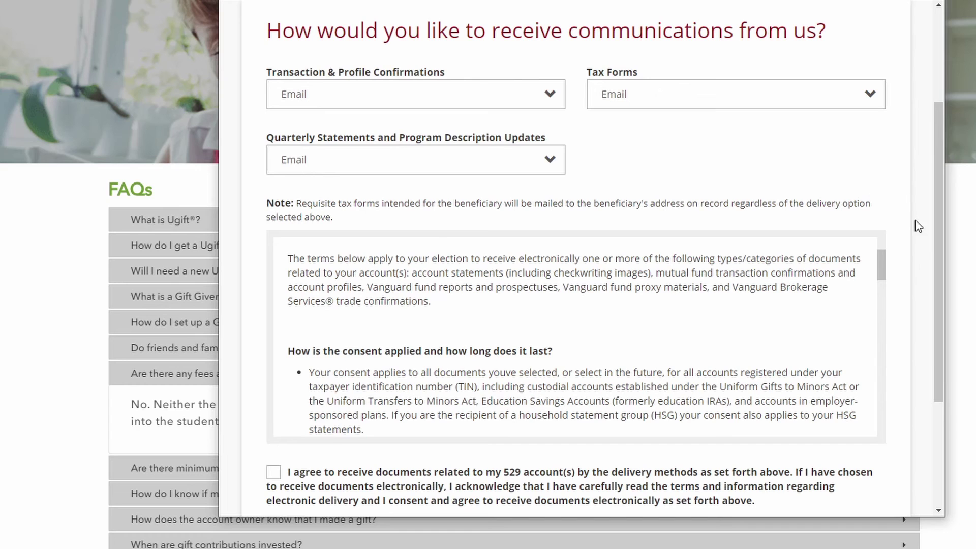
scroll(927, 248, down, 3)
click(273, 295)
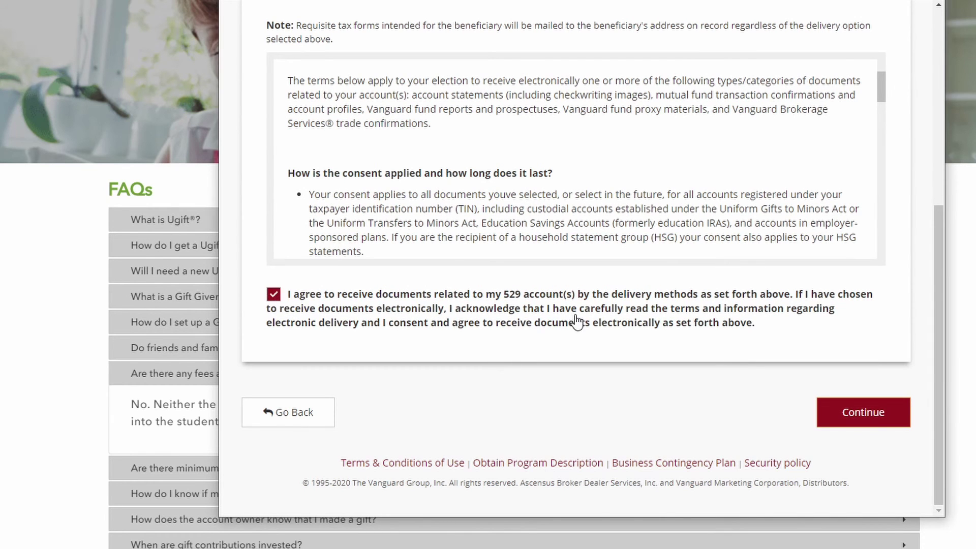
click(863, 414)
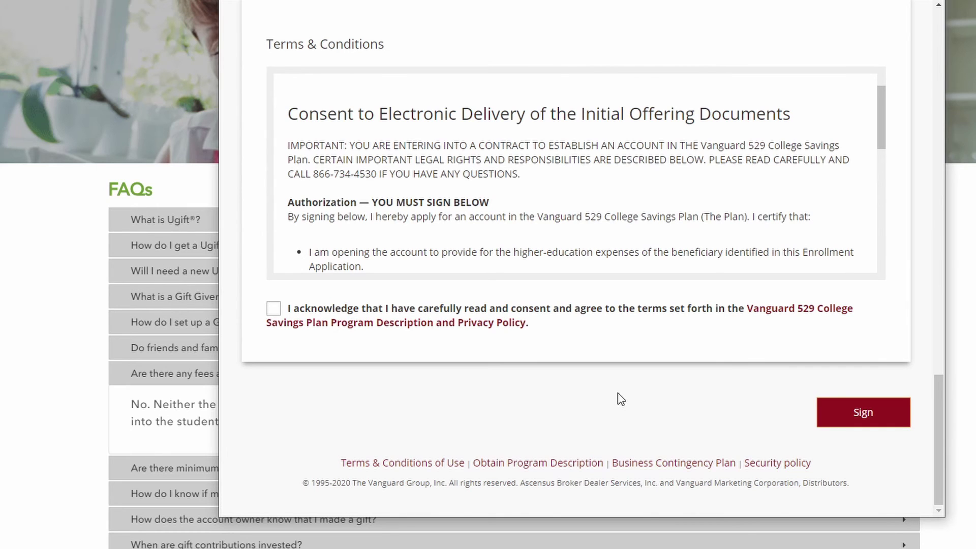
Acknowledge the Program Description and Privacy Policy terms and sign the enrollment application
click(274, 309)
click(852, 421)
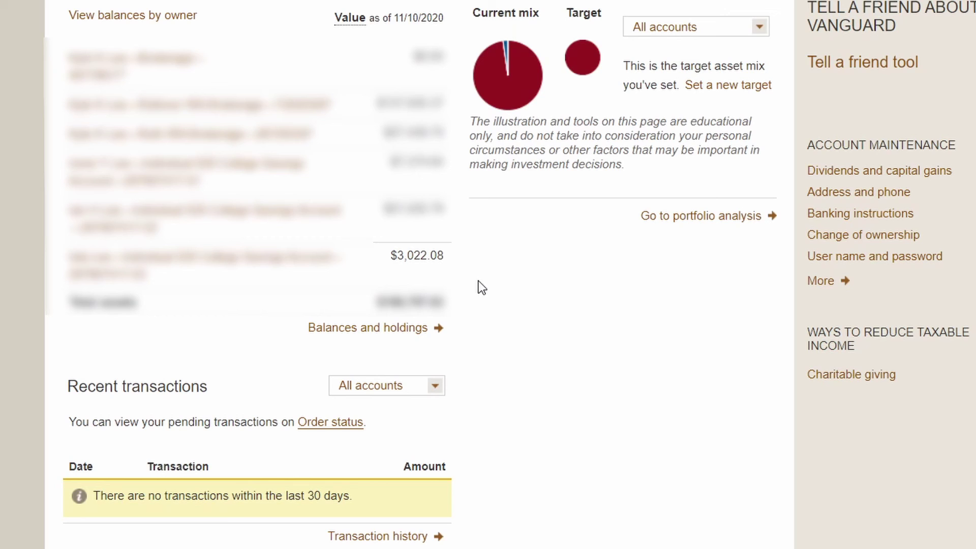
Check the new college savings account's balance and open that account's details in the 529 plan account area
drag(407, 255, 449, 258)
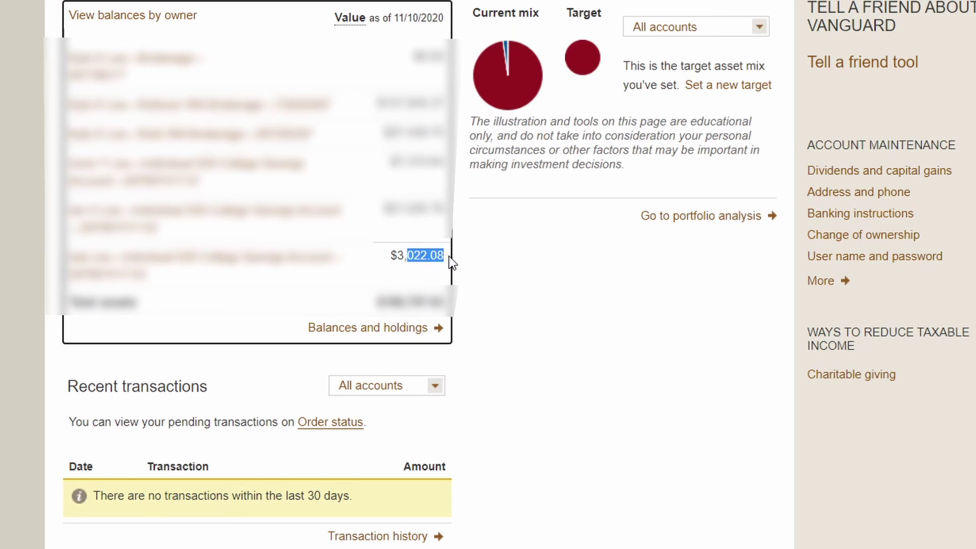
click(509, 310)
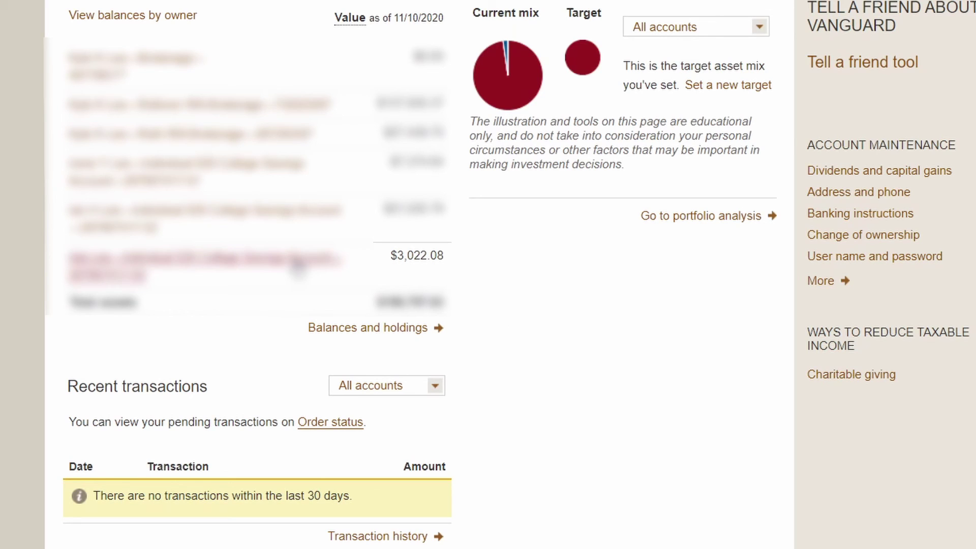
click(297, 262)
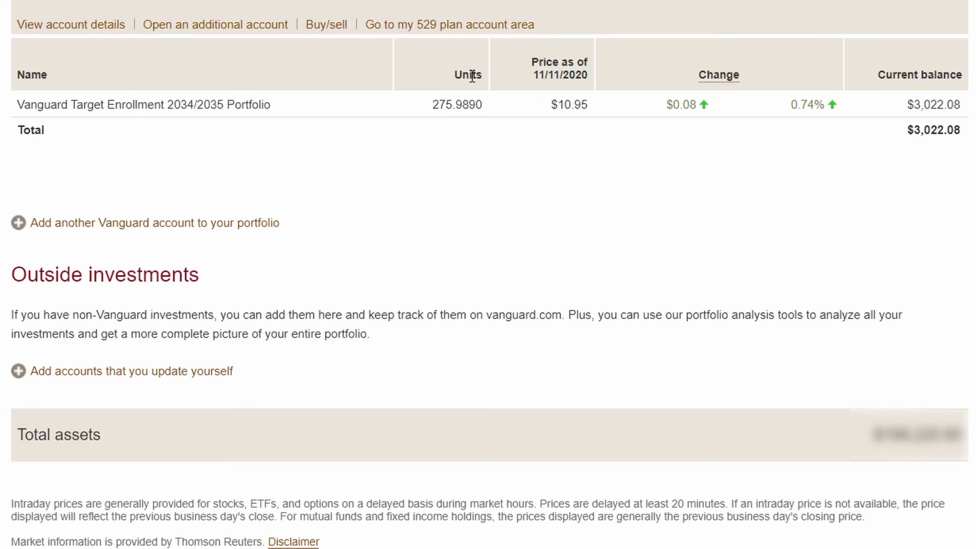
click(468, 25)
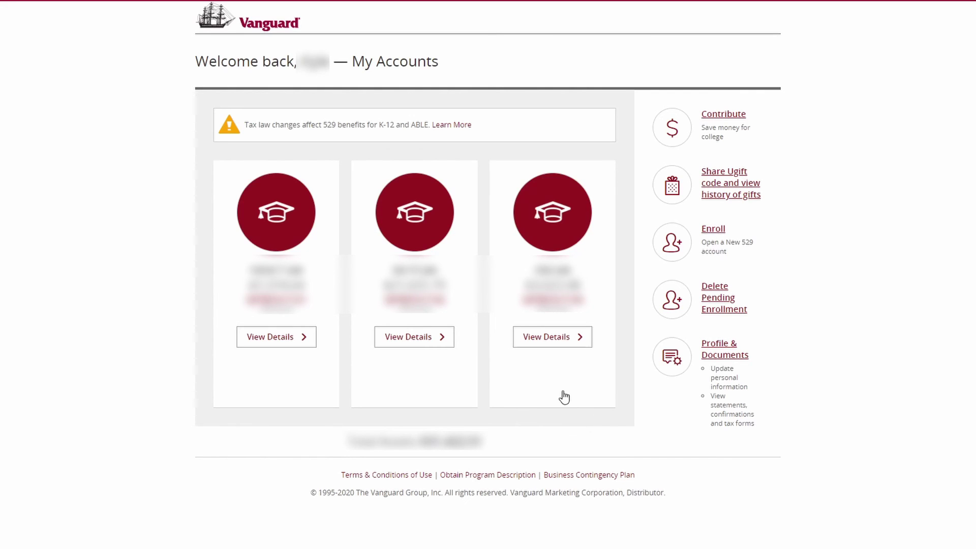
click(562, 342)
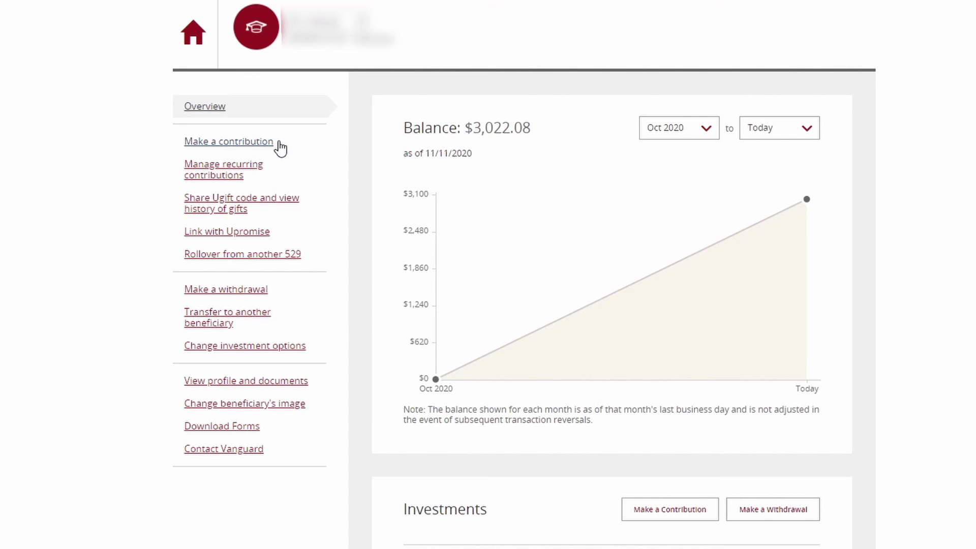
Add a new recurring contribution instruction of $200 for the beneficiary with a Monthly frequency
click(260, 174)
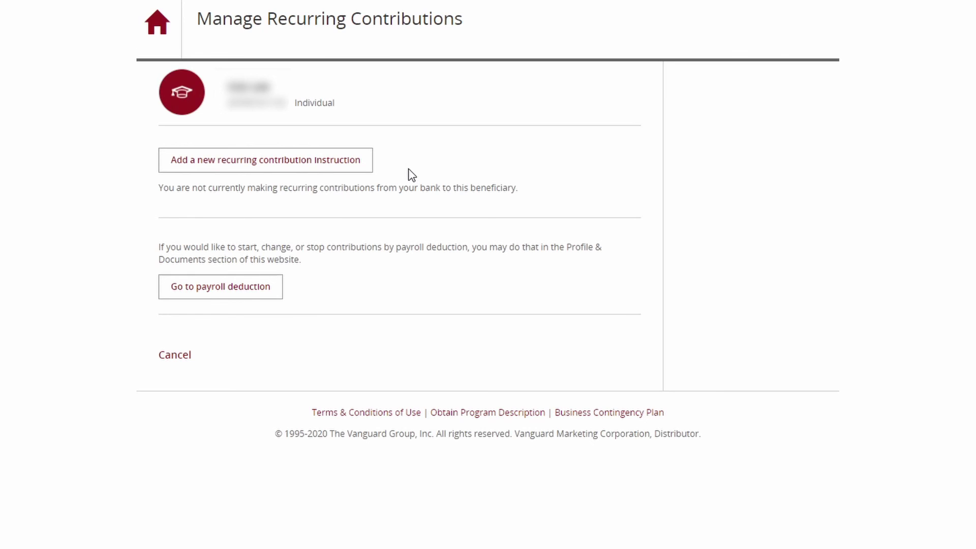
click(237, 168)
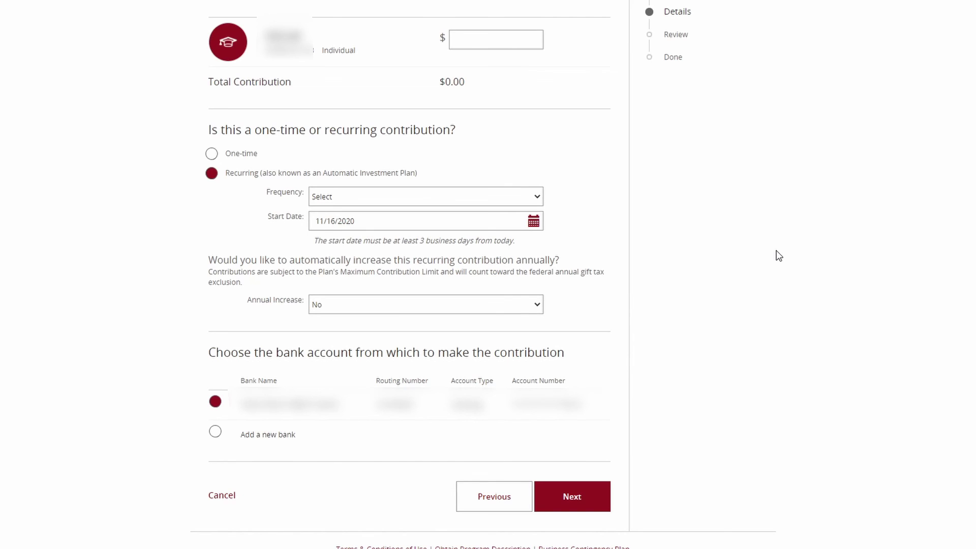
click(496, 39)
text(200)
click(626, 164)
click(530, 197)
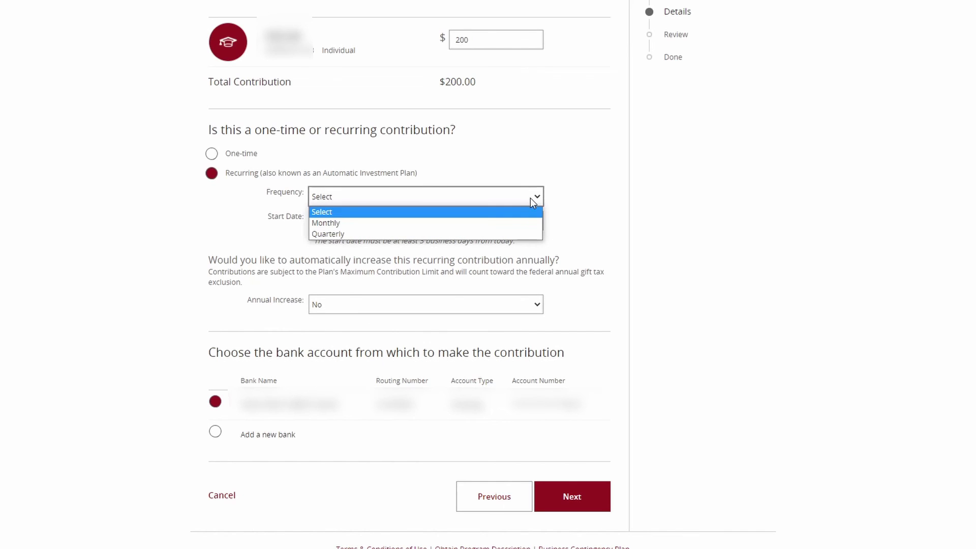
click(337, 226)
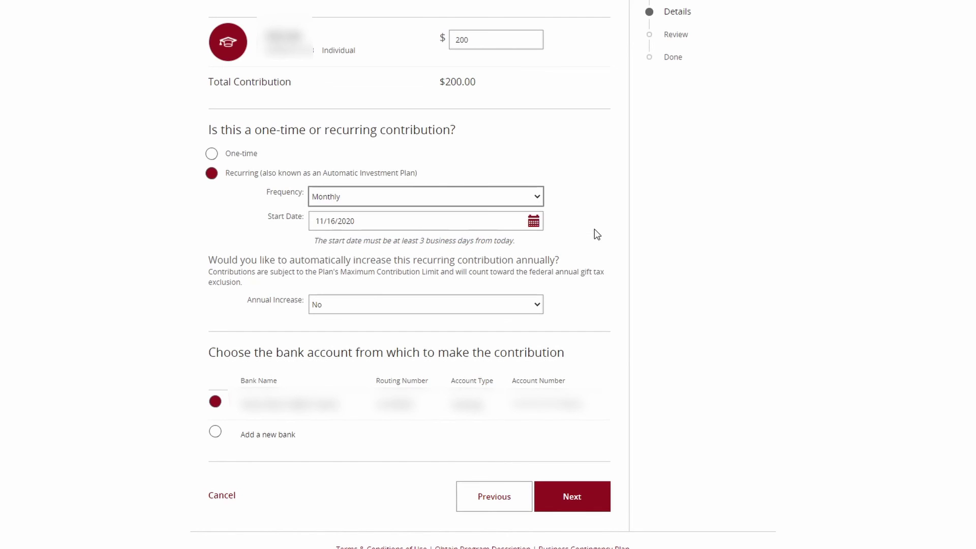
Set the recurring contribution's start date to 12/01/2020
click(533, 224)
click(320, 243)
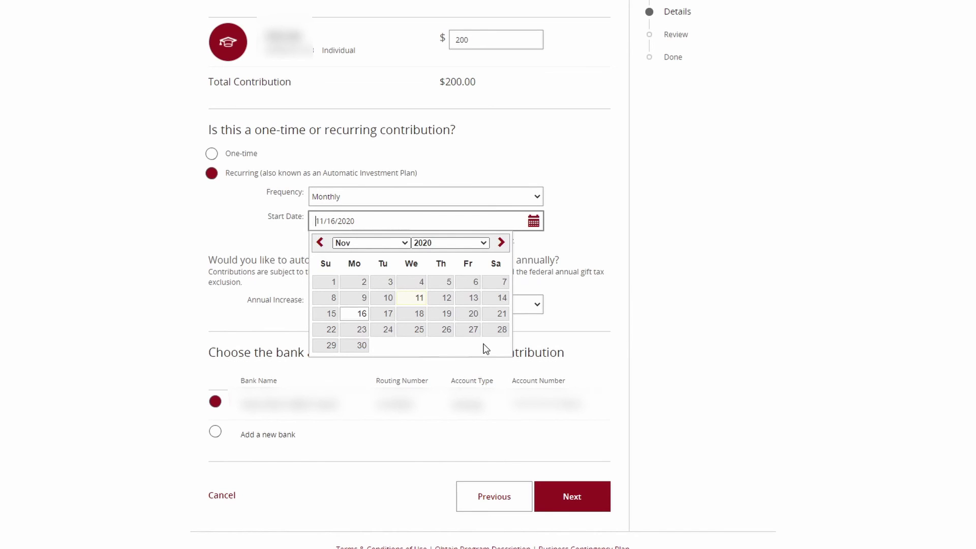
click(501, 243)
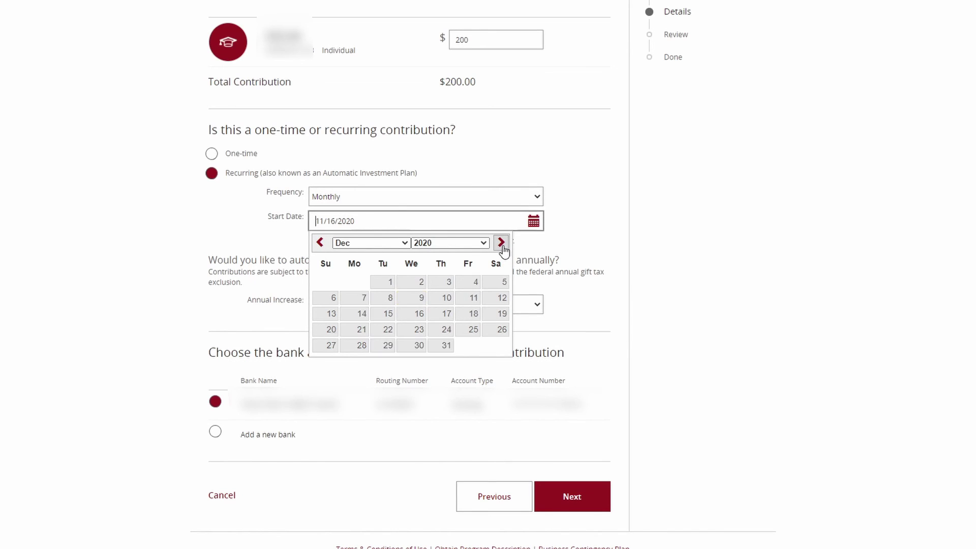
click(388, 283)
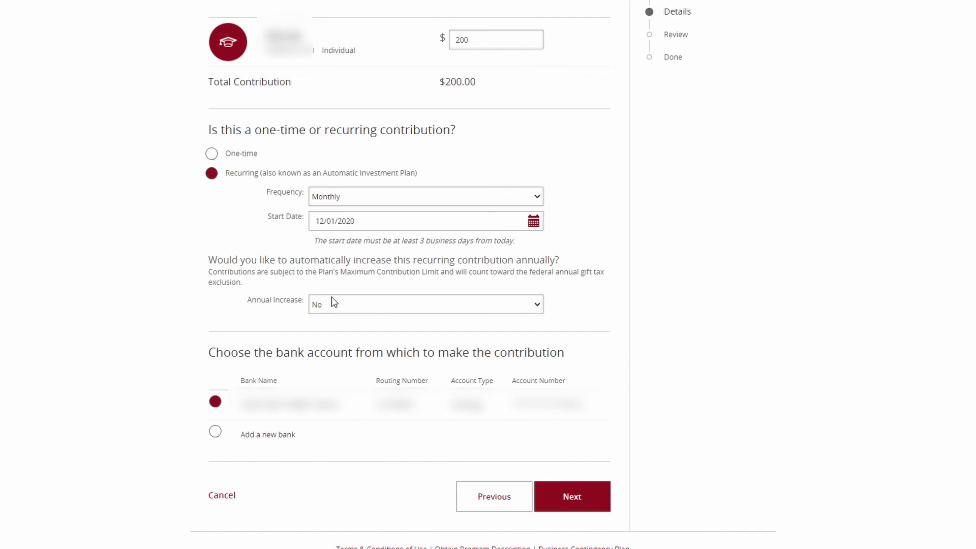
Keep the annual increase at No, then review, submit and finish the recurring contribution
drag(252, 301, 297, 300)
click(589, 306)
click(566, 505)
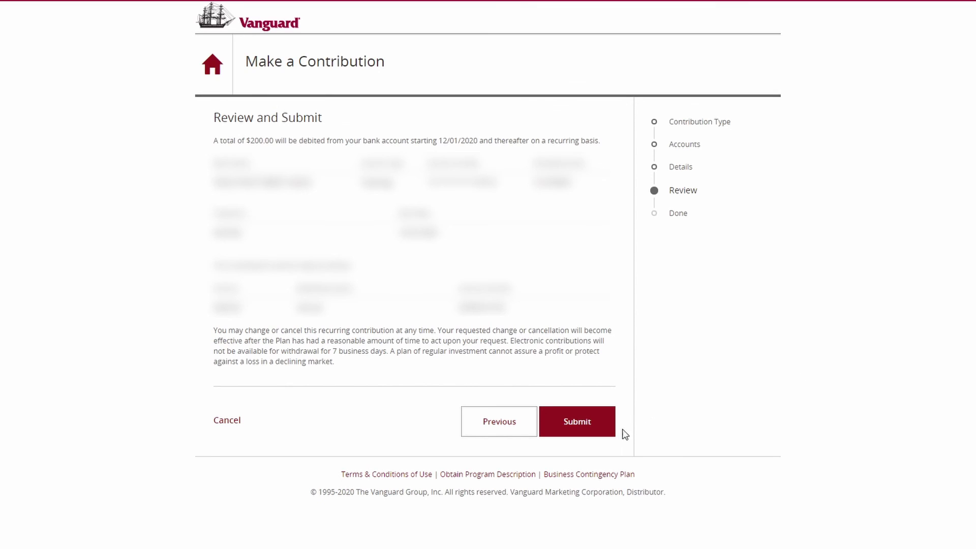
click(586, 429)
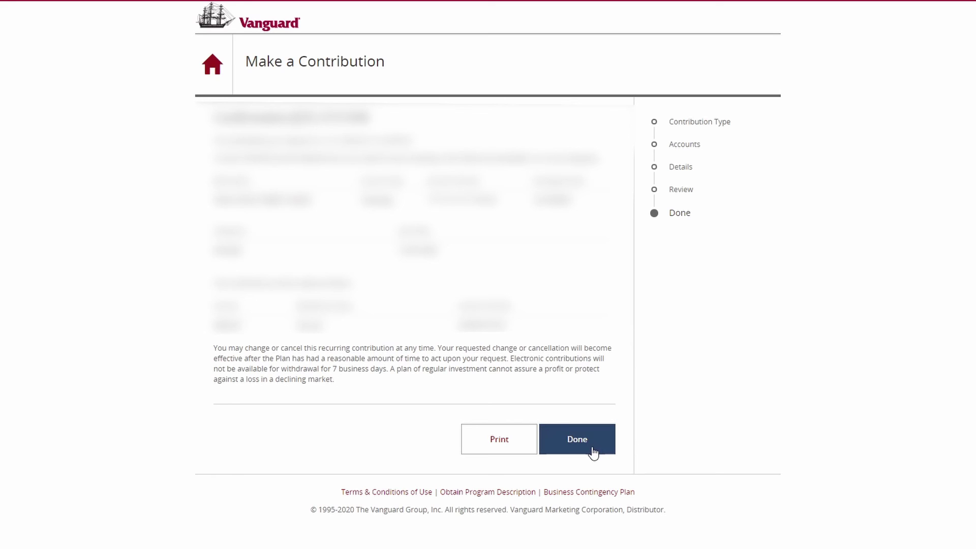
click(593, 452)
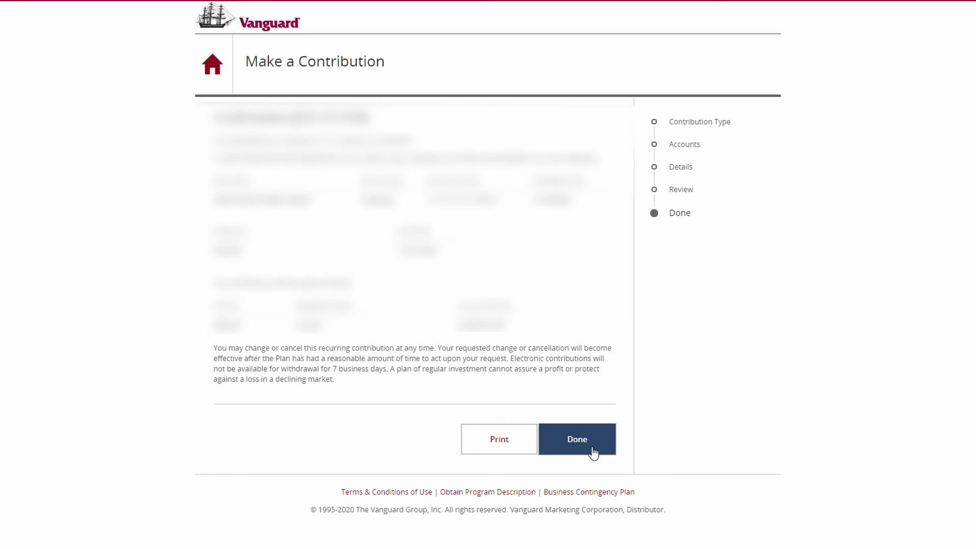